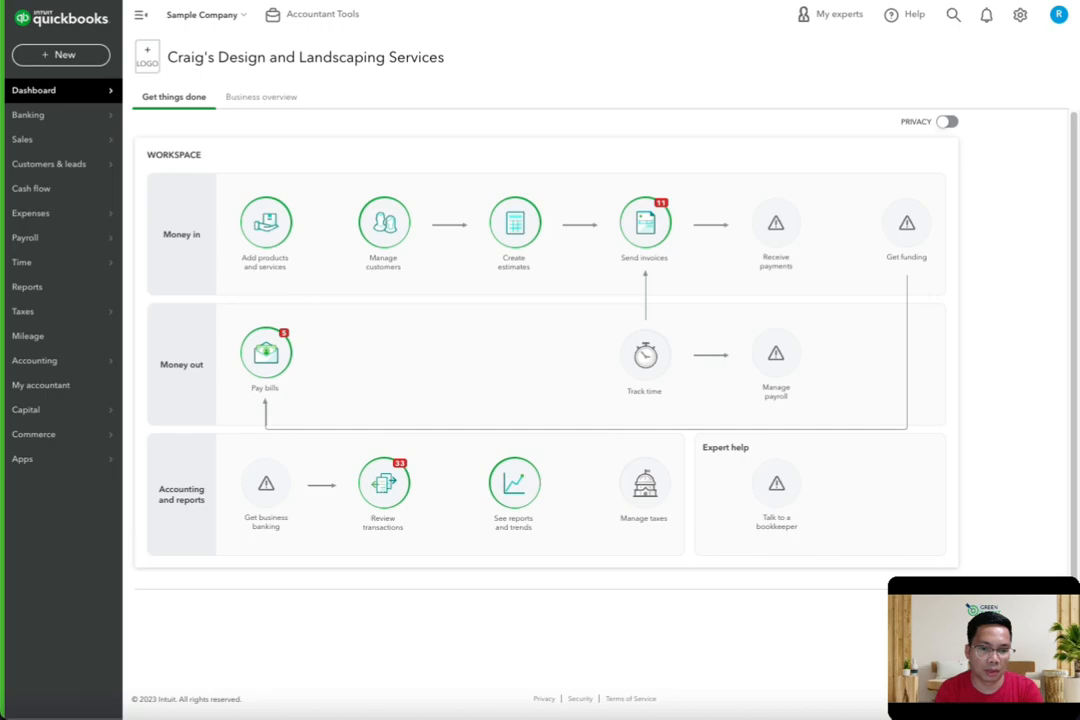
- Open the Reconcile tool, get started, and dismiss the introductory dialog
{"action": "left_click", "coordinate": [1019, 14]}
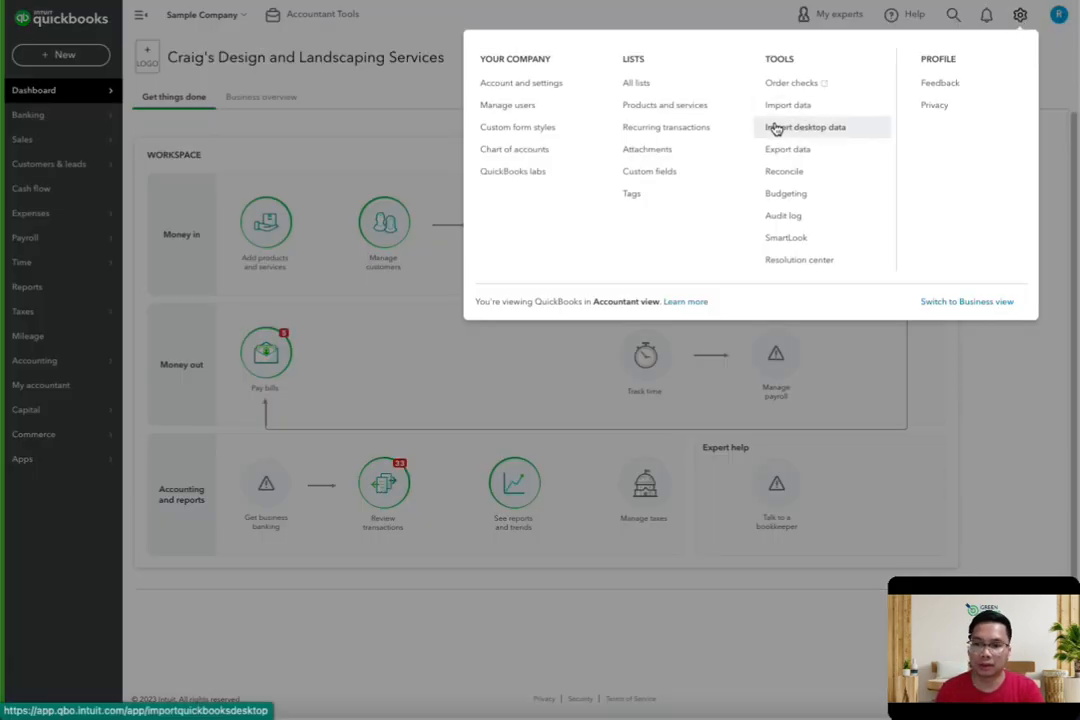
{"action": "left_click", "coordinate": [788, 172]}
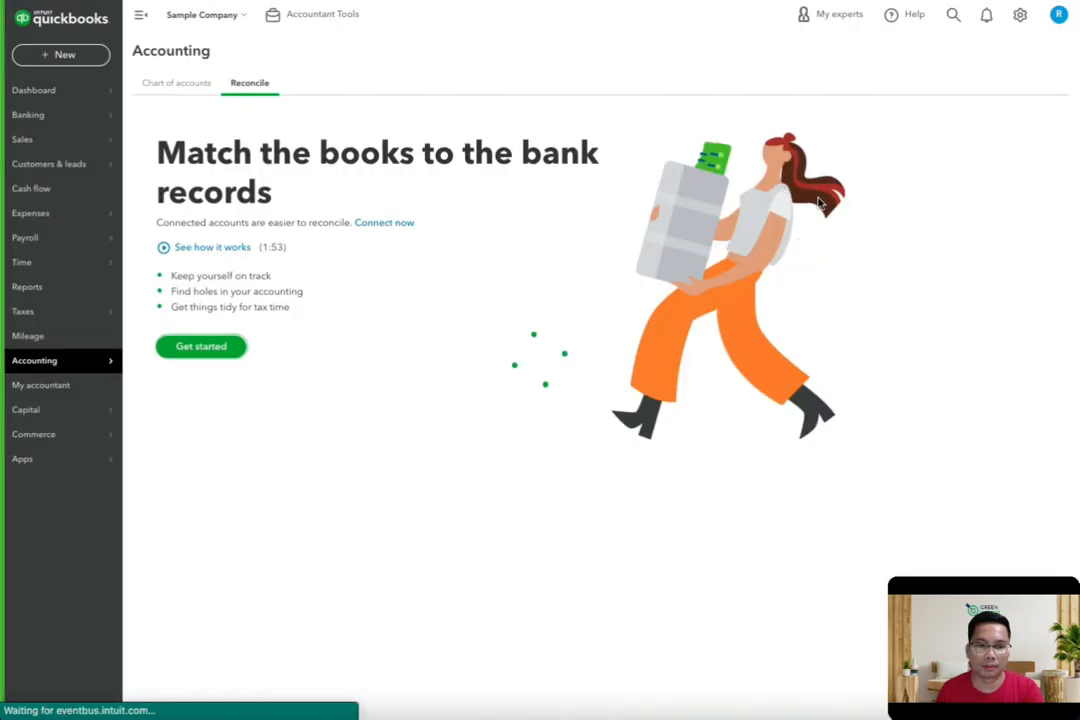
{"action": "left_click", "coordinate": [203, 348]}
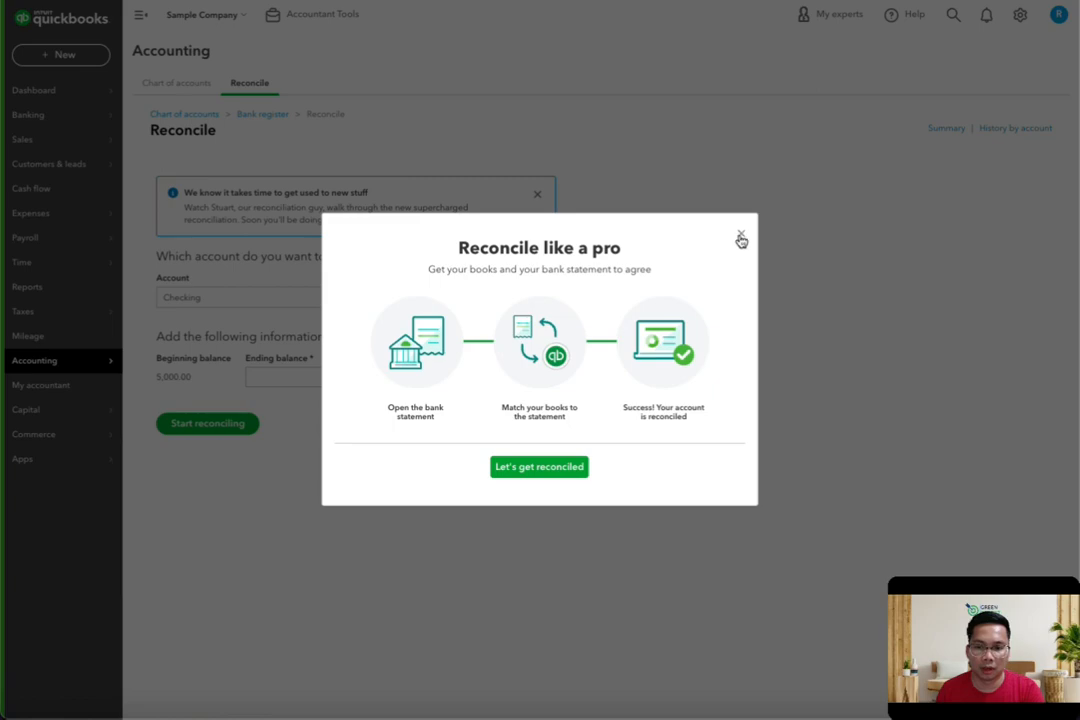
{"action": "left_click", "coordinate": [740, 238]}
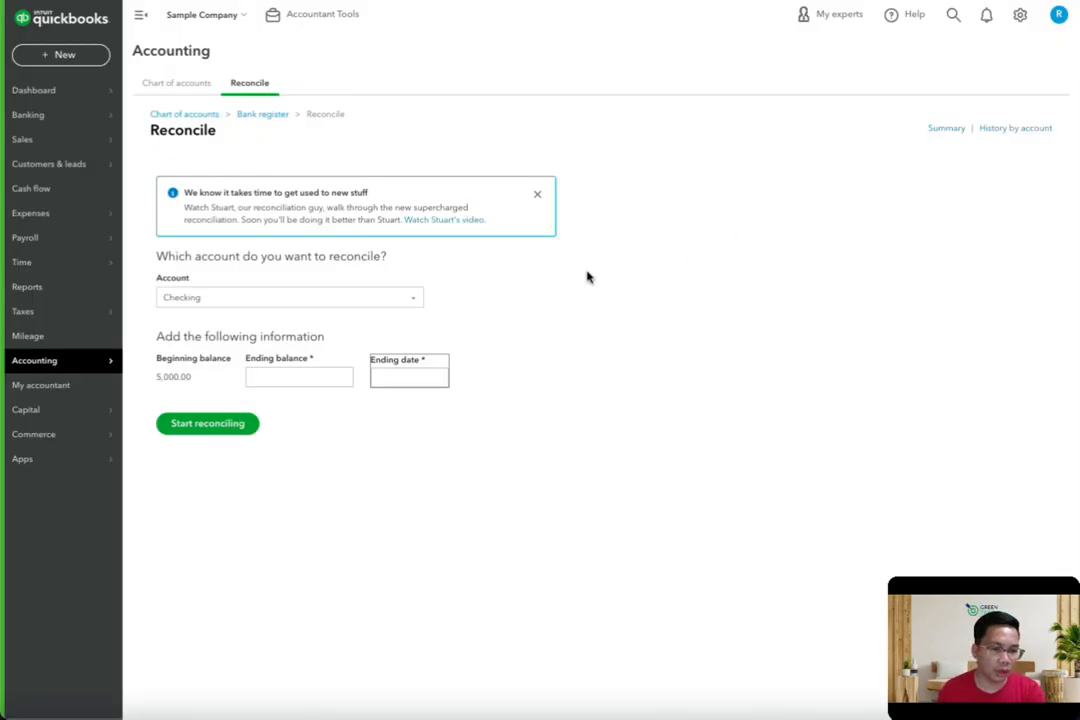
- View the Checking account's bank register from the Banking page and return to Banking
{"action": "left_click", "coordinate": [58, 116]}
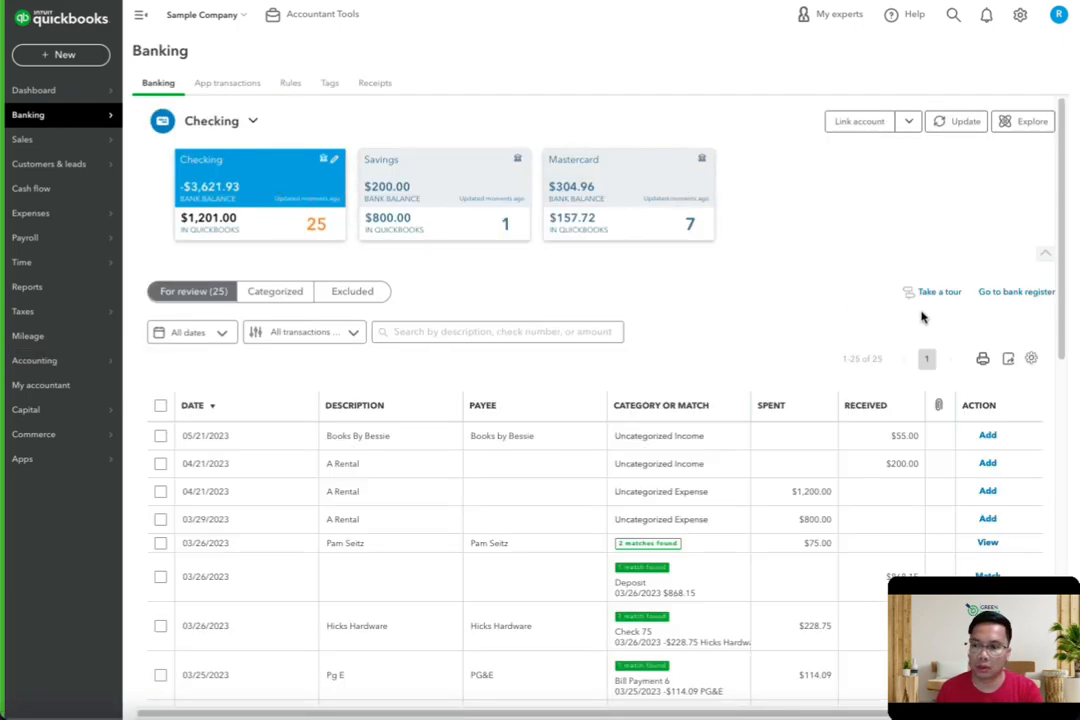
{"action": "left_click", "coordinate": [1016, 292]}
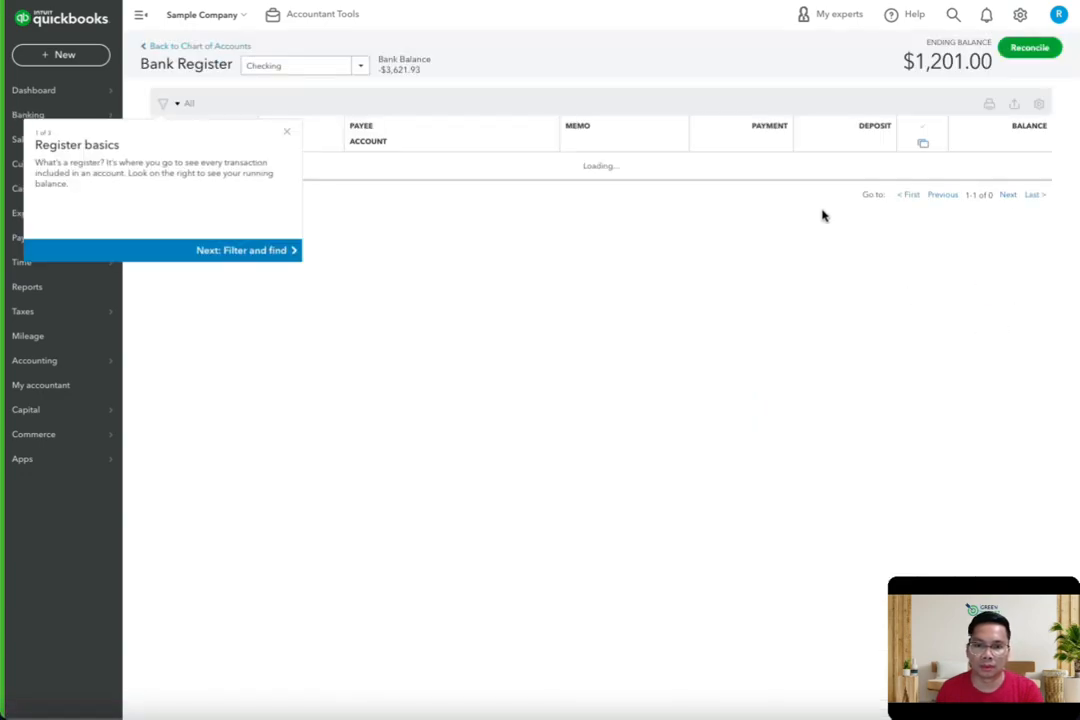
{"action": "left_click", "coordinate": [290, 165]}
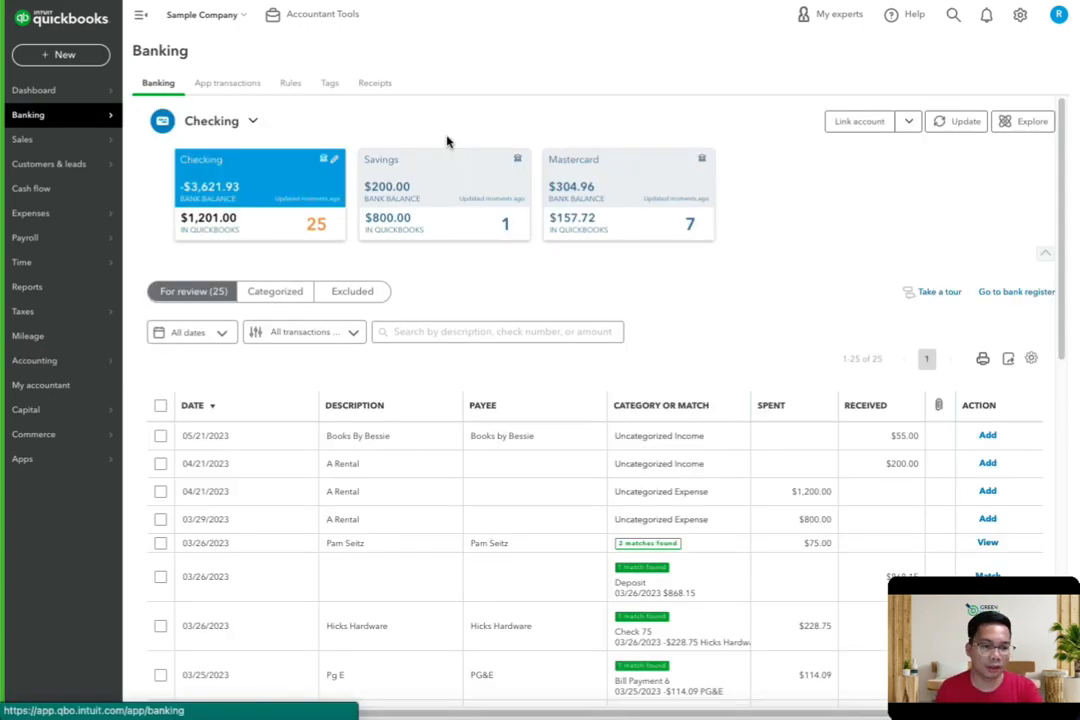
- Open the Reconcile page under Accounting and choose Checking as the account to reconcile
{"action": "mouse_move", "coordinate": [65, 371]}
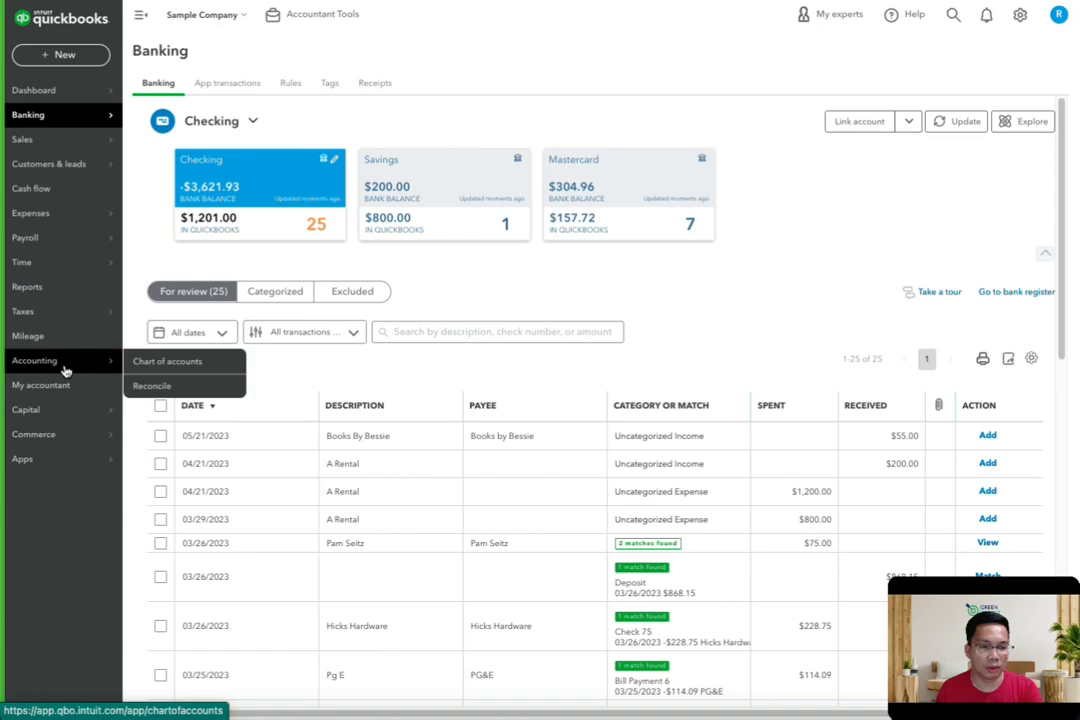
{"action": "left_click", "coordinate": [140, 385]}
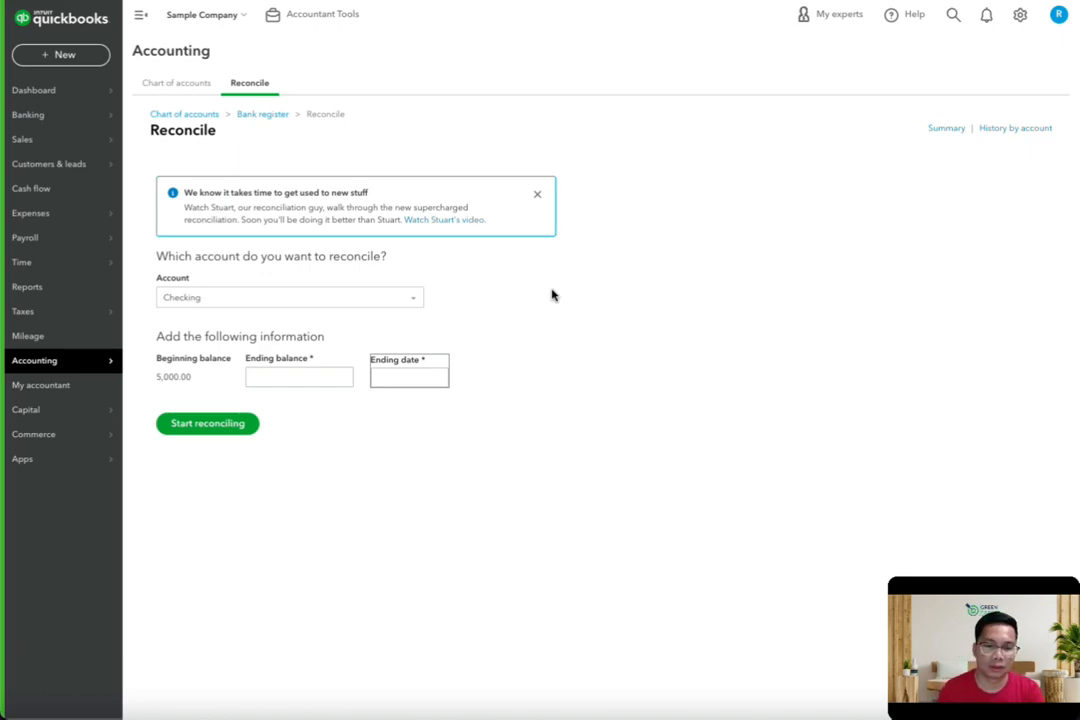
{"action": "left_click", "coordinate": [604, 310]}
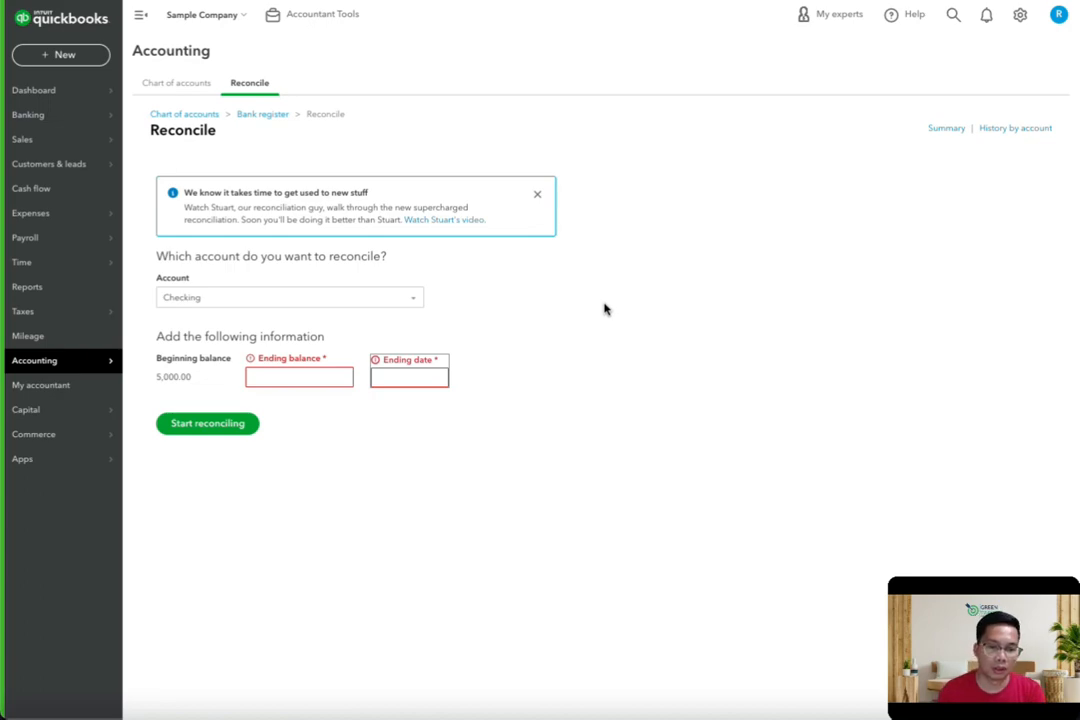
{"action": "left_click", "coordinate": [419, 312]}
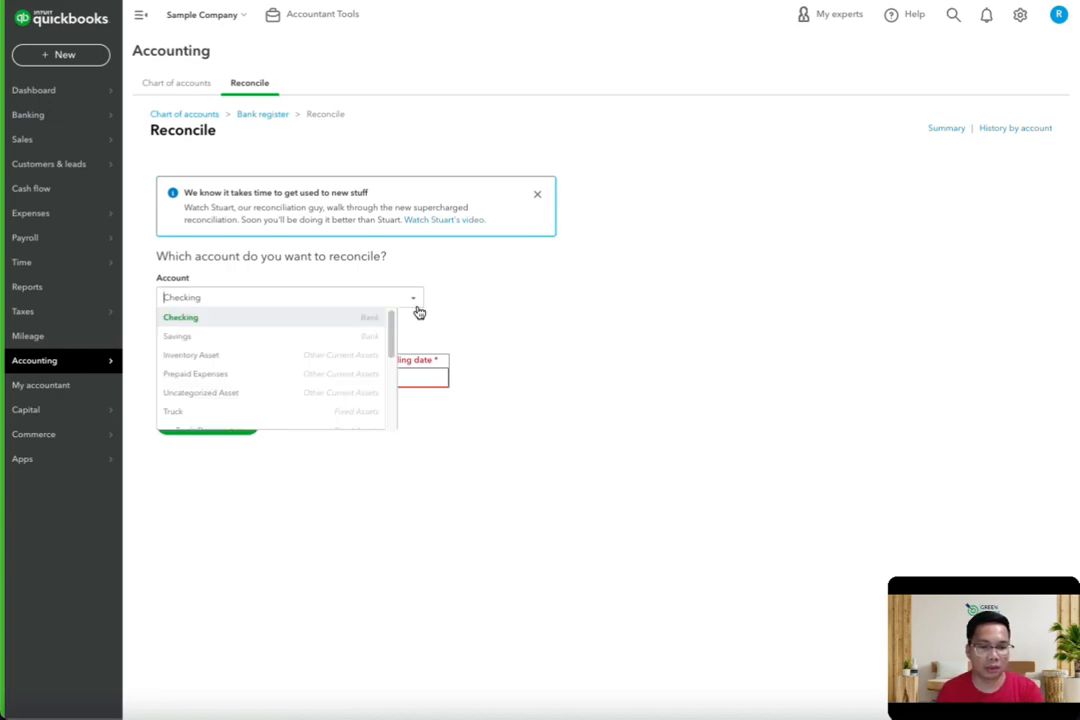
{"action": "left_click", "coordinate": [224, 318]}
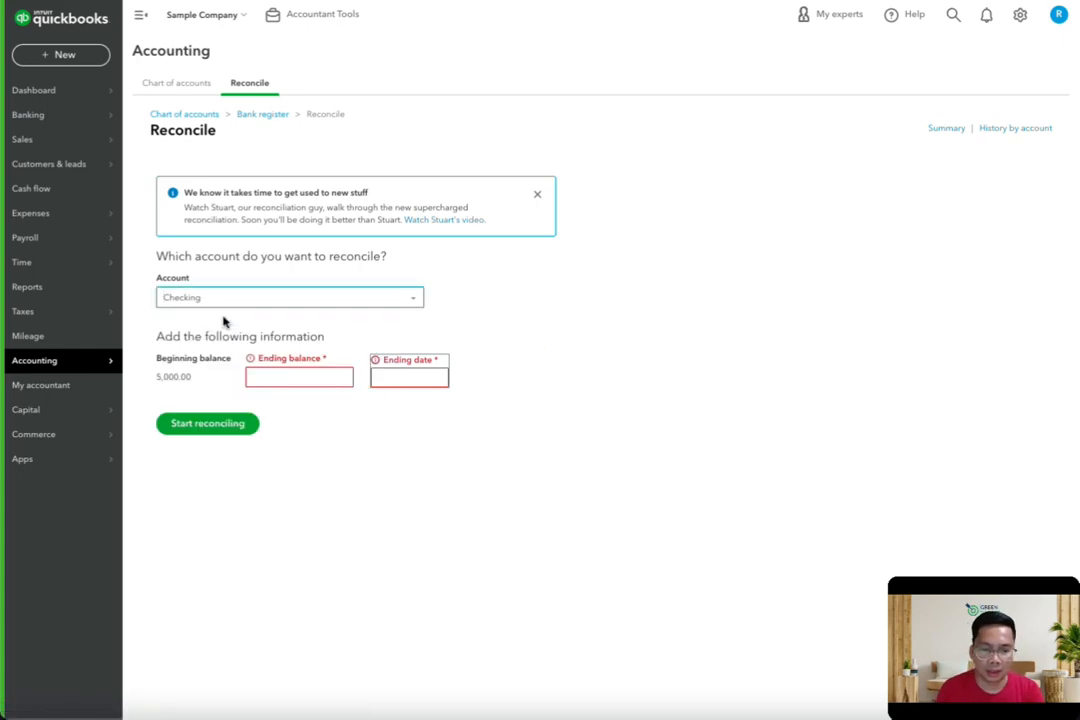
- Enter an ending balance of 3,000.00 and an ending date of 03/30/2023, and start reconciling the account
{"action": "left_click", "coordinate": [271, 370]}
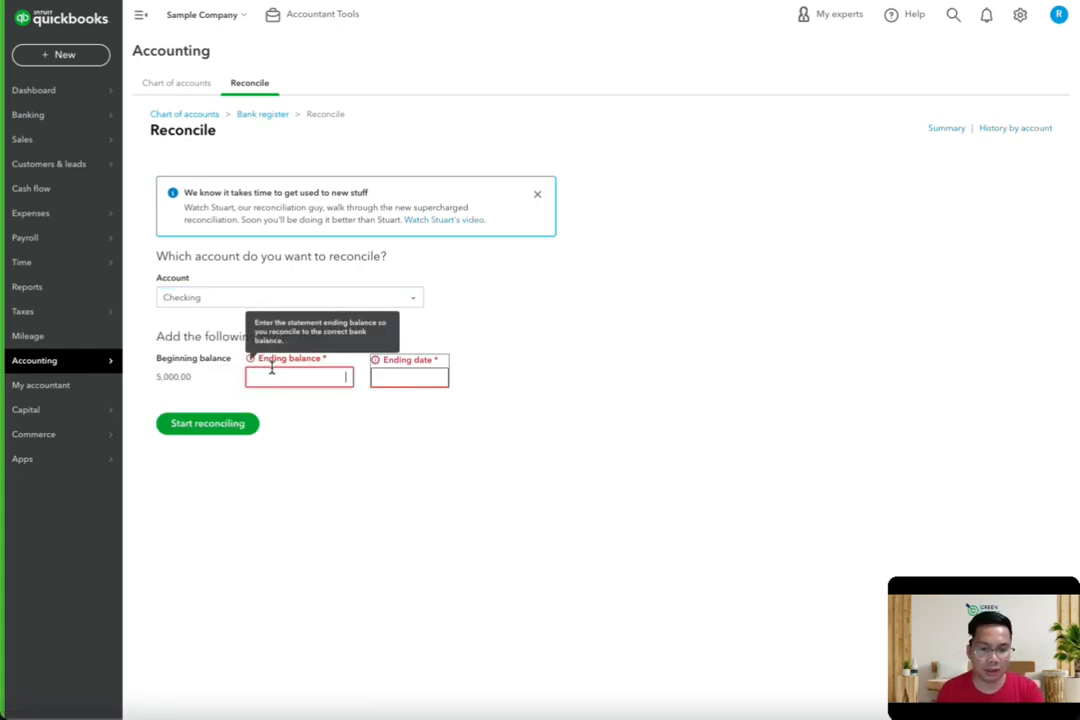
{"action": "left_click", "coordinate": [397, 373]}
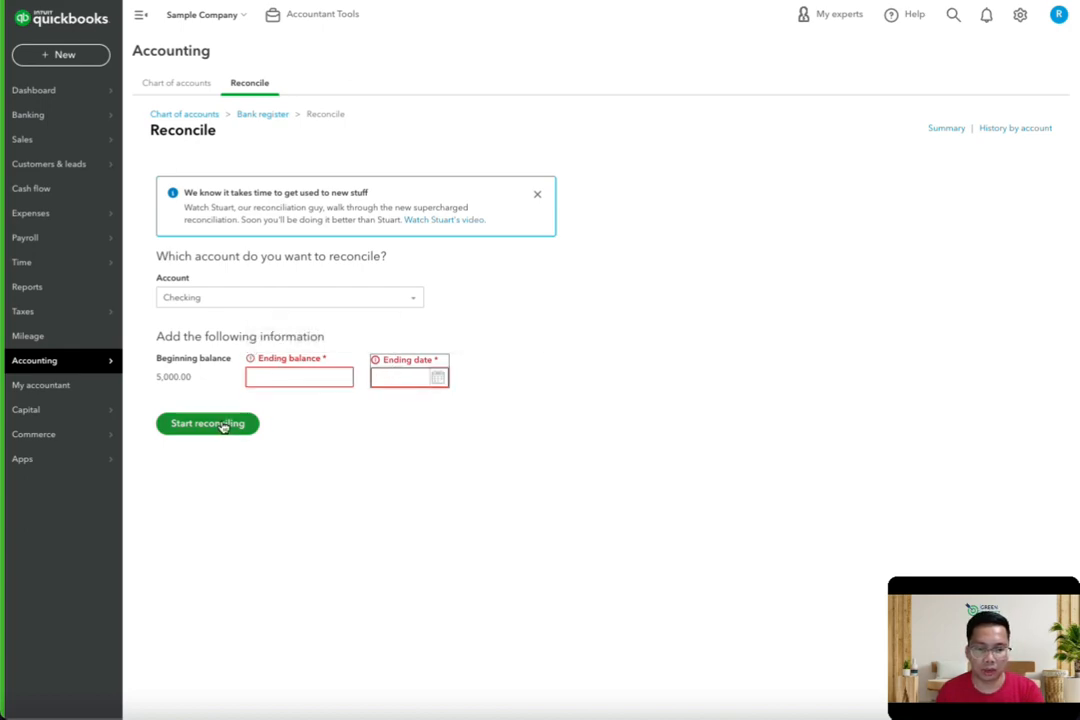
{"action": "left_click", "coordinate": [273, 378]}
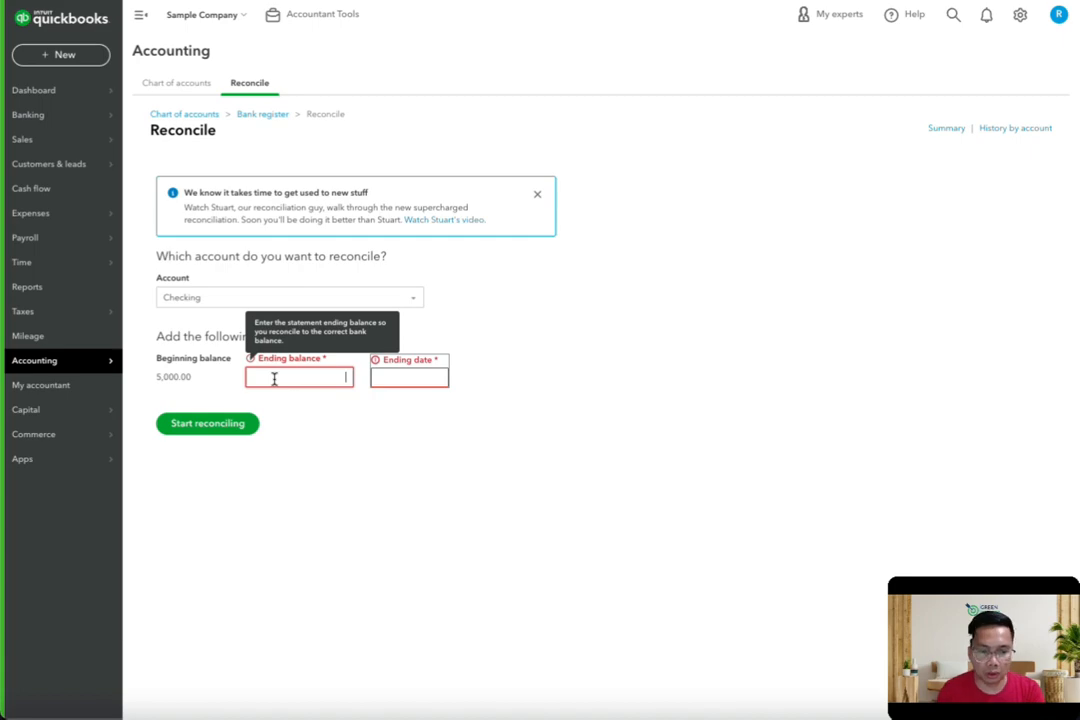
{"action": "type", "text": "3000"}
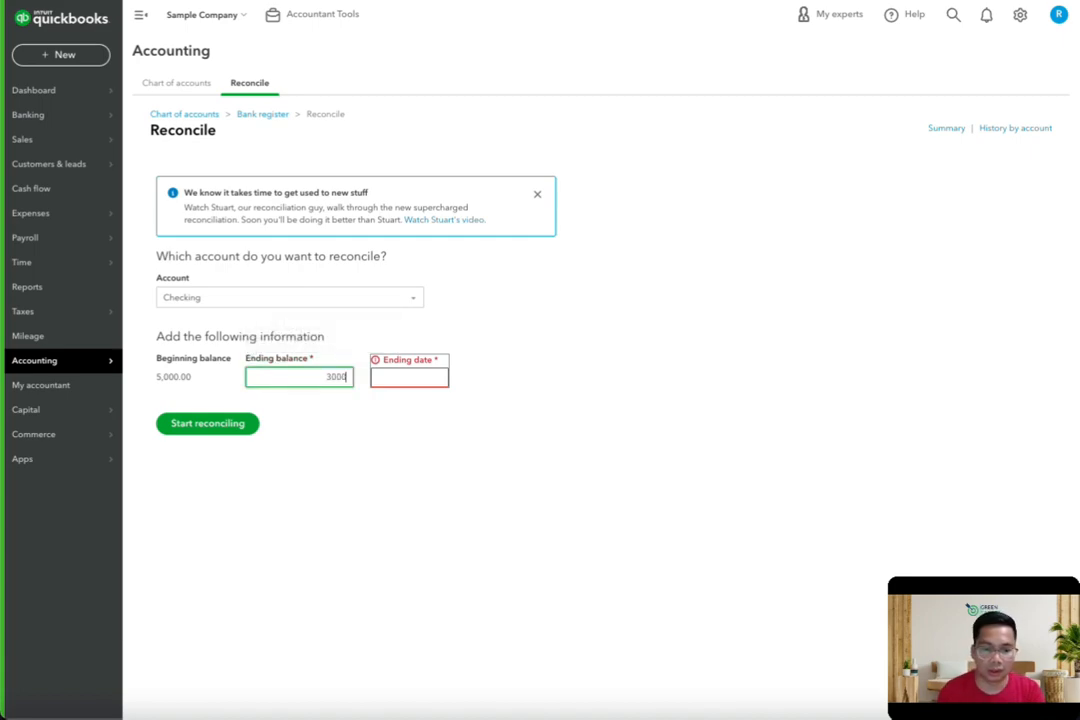
{"action": "left_click", "coordinate": [407, 384]}
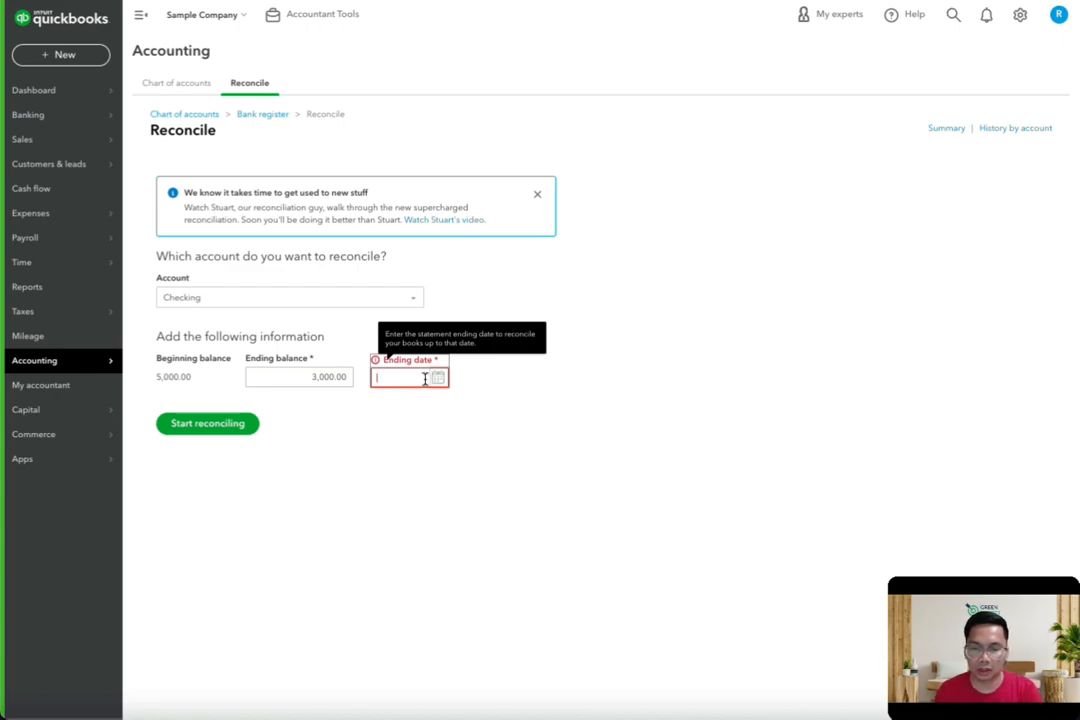
{"action": "left_click", "coordinate": [437, 377]}
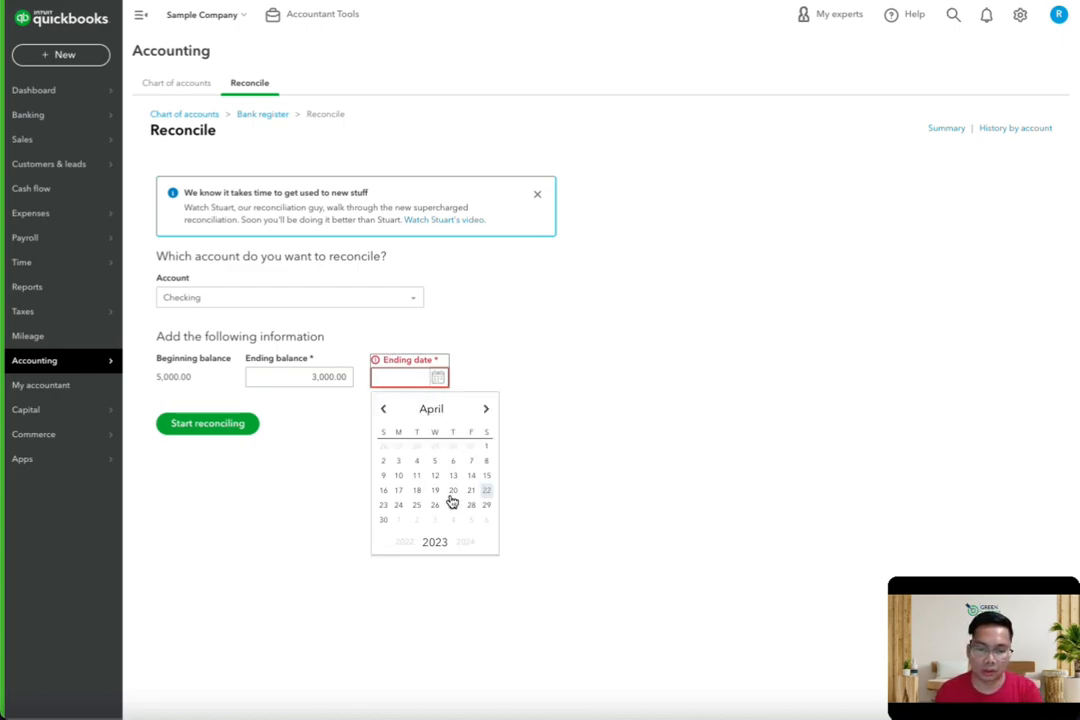
{"action": "left_click", "coordinate": [455, 447]}
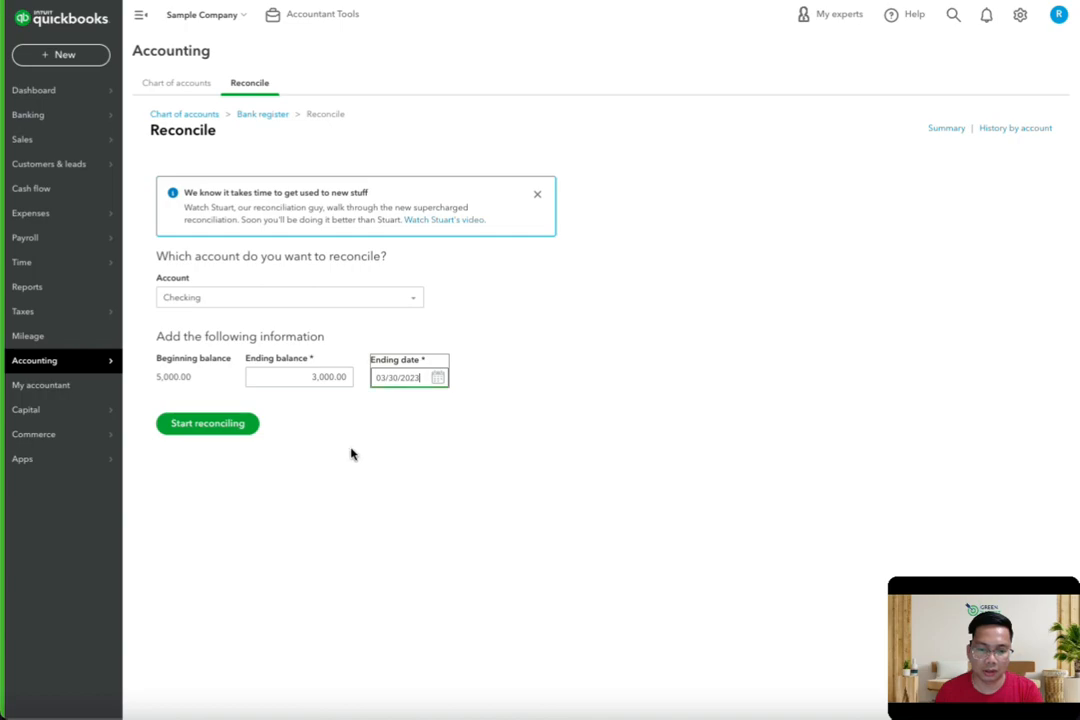
{"action": "left_click", "coordinate": [234, 425]}
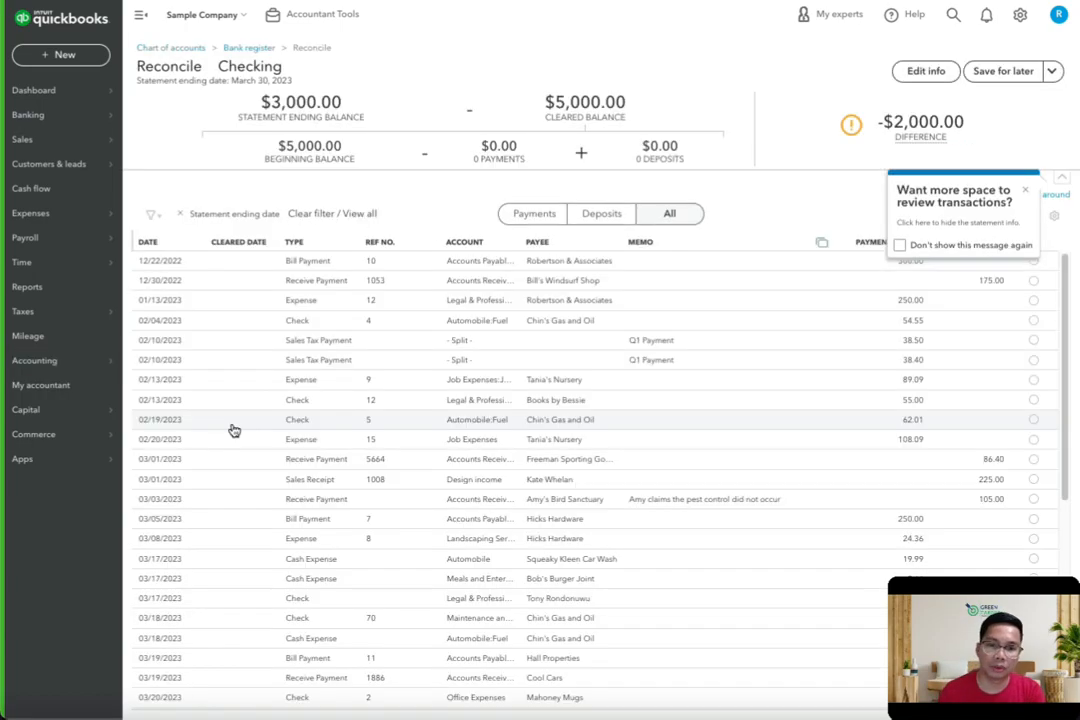
- Permanently dismiss the tip about more review space and mark all listed transactions as cleared
{"action": "left_click", "coordinate": [901, 246]}
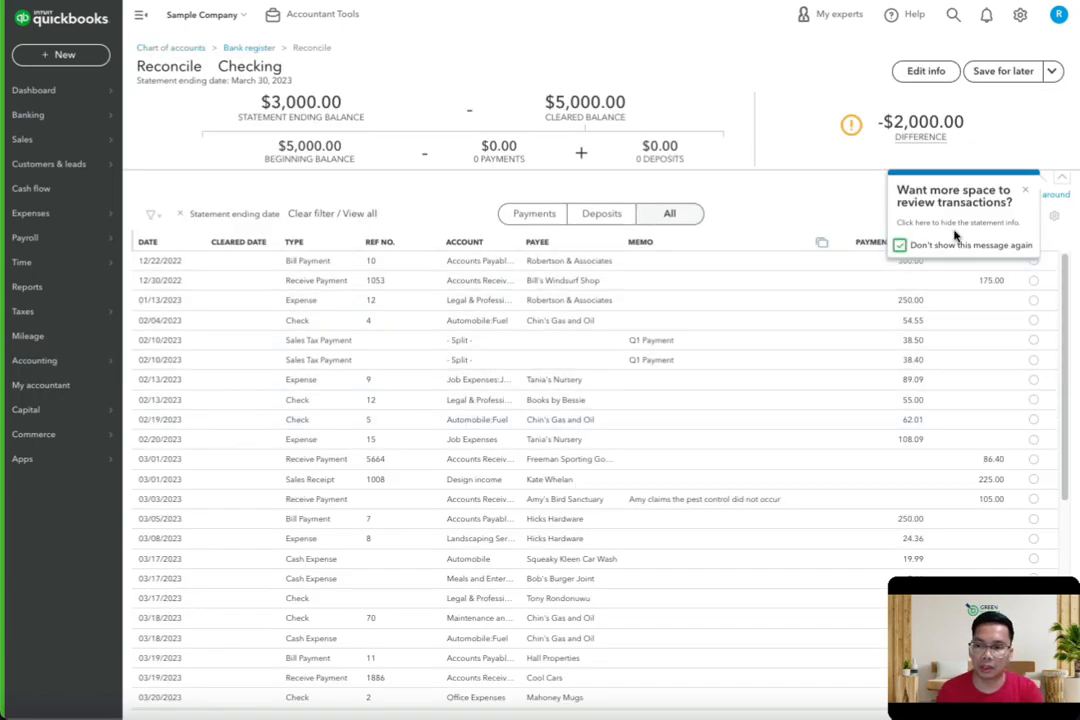
{"action": "left_click", "coordinate": [1025, 191]}
{"action": "left_click", "coordinate": [892, 285]}
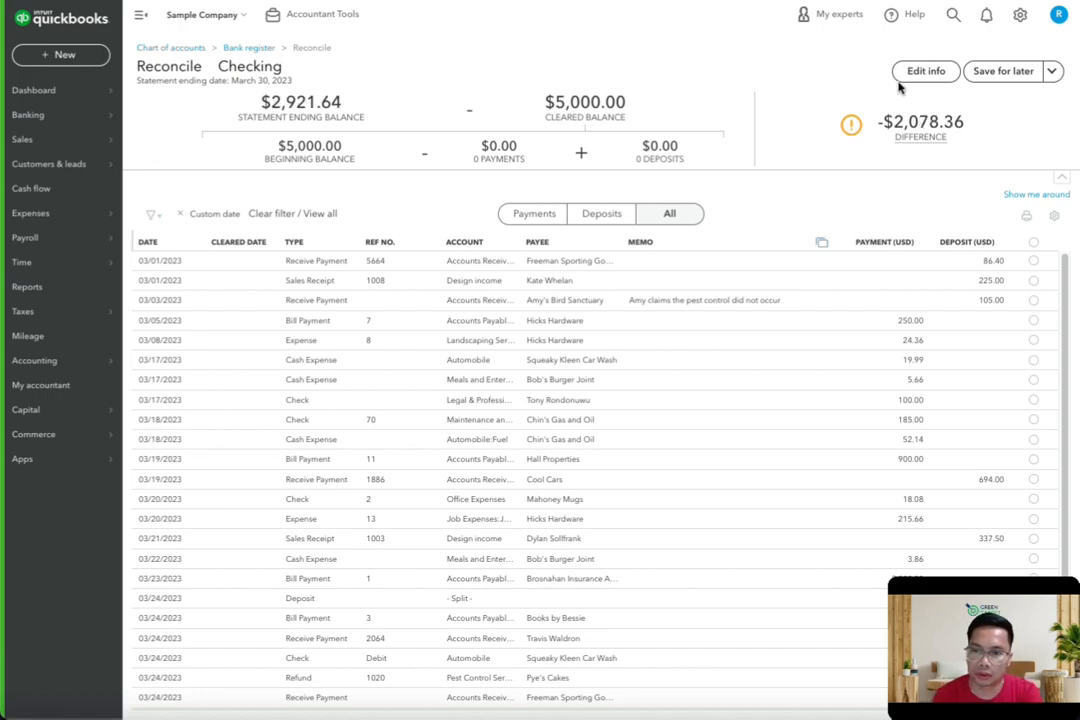
{"action": "left_click", "coordinate": [1033, 243]}
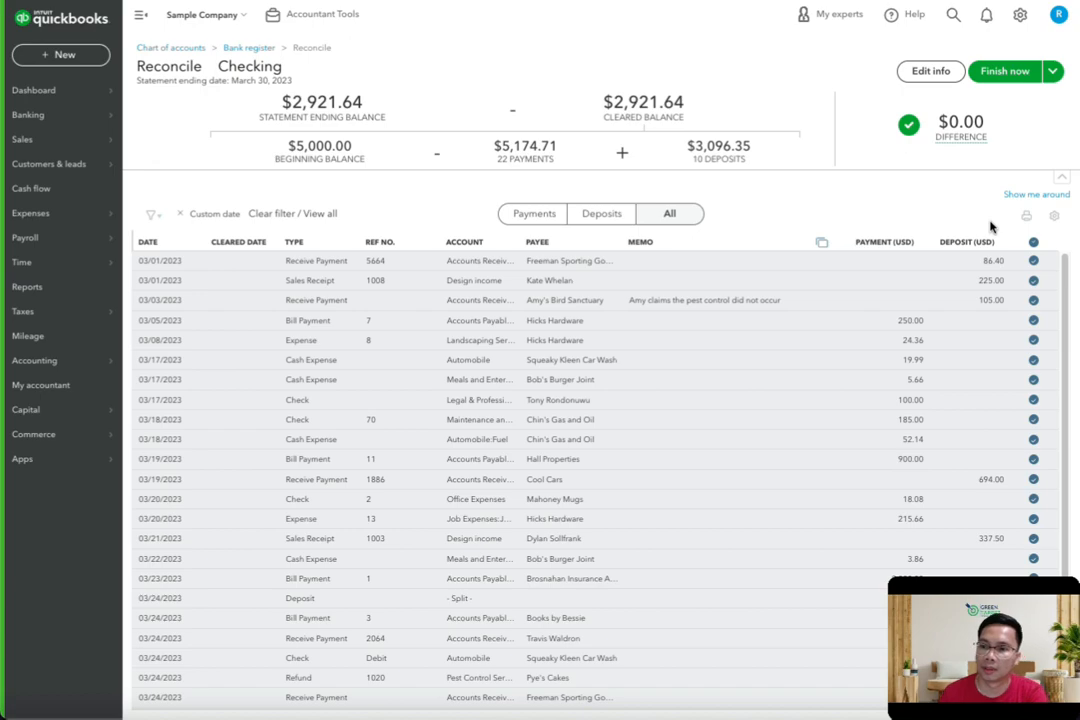
- Edit the statement information to set the ending balance to 3,000.00 and save it
{"action": "left_click", "coordinate": [933, 72]}
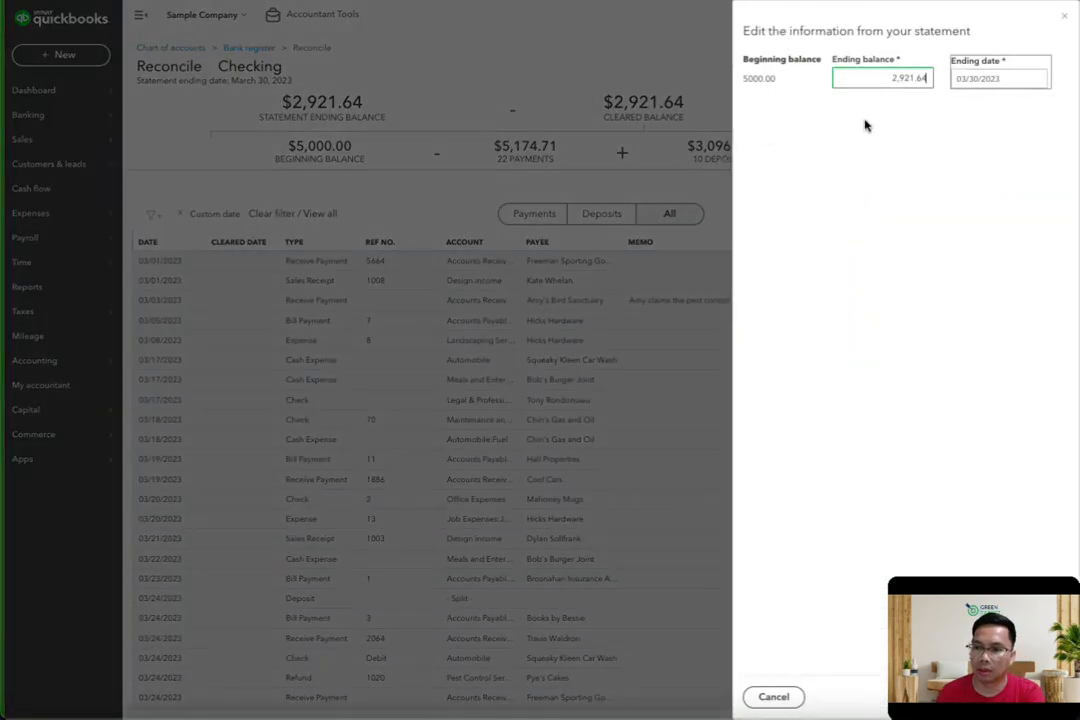
{"action": "right_click", "coordinate": [919, 78]}
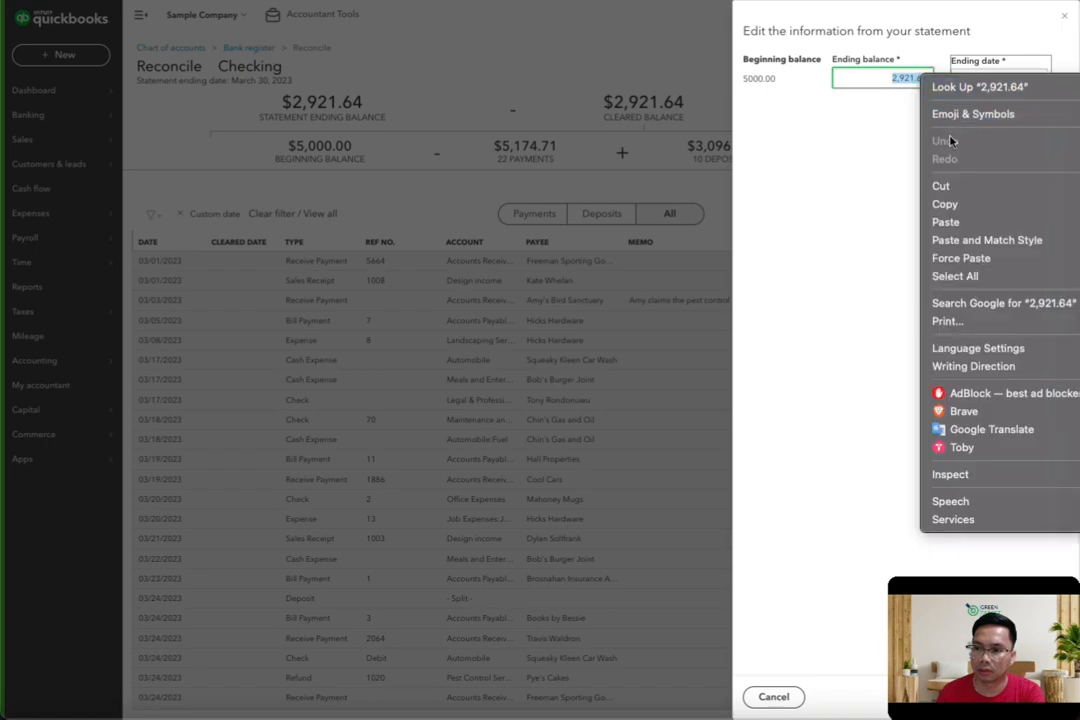
{"action": "key", "text": "Escape"}
{"action": "key", "text": "BackSpace"}
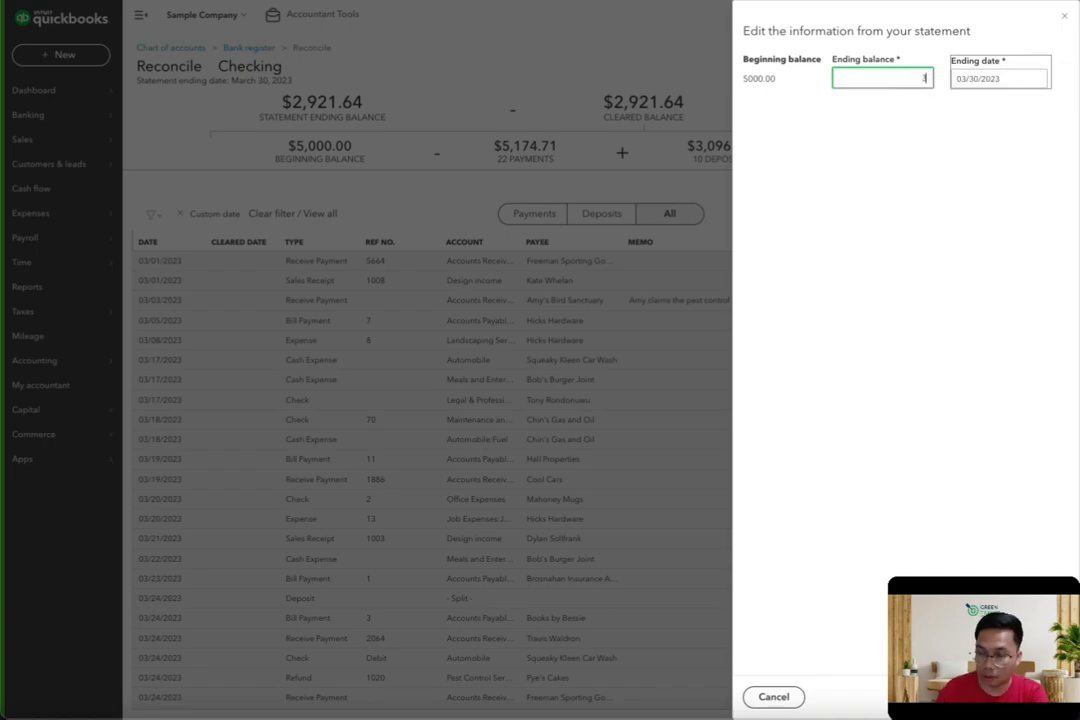
{"action": "type", "text": "5000"}
{"action": "left_click", "coordinate": [902, 174]}
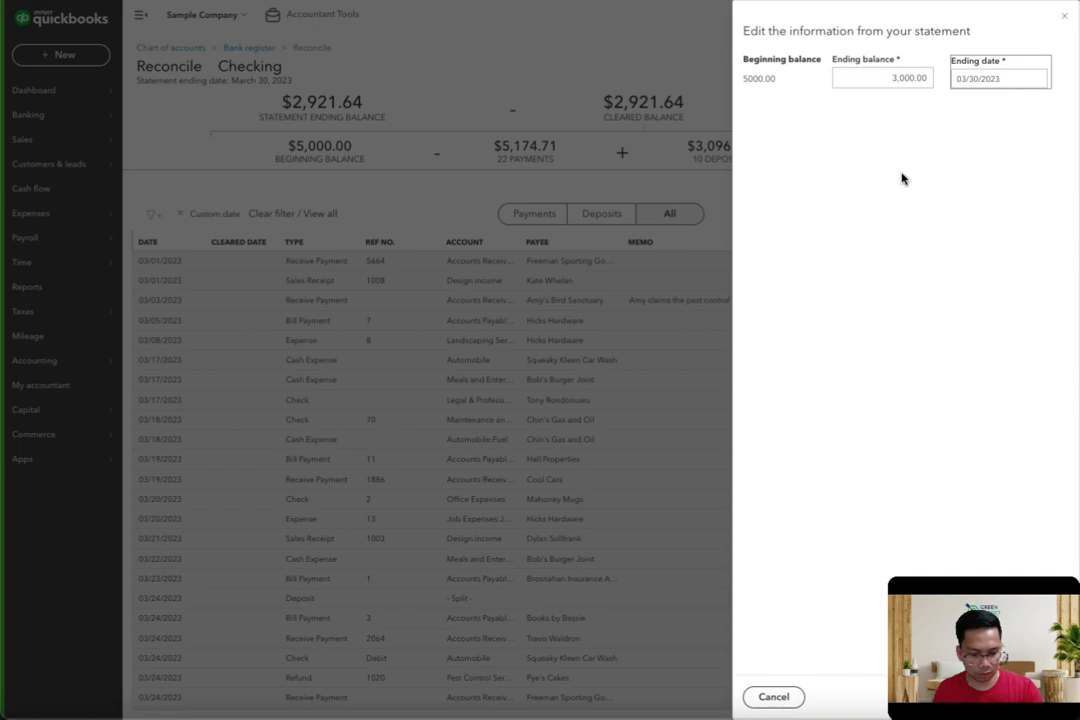
{"action": "key", "text": "Tab"}
{"action": "key", "text": "Tab"}
{"action": "key", "text": "Tab"}
{"action": "key", "text": "Tab"}
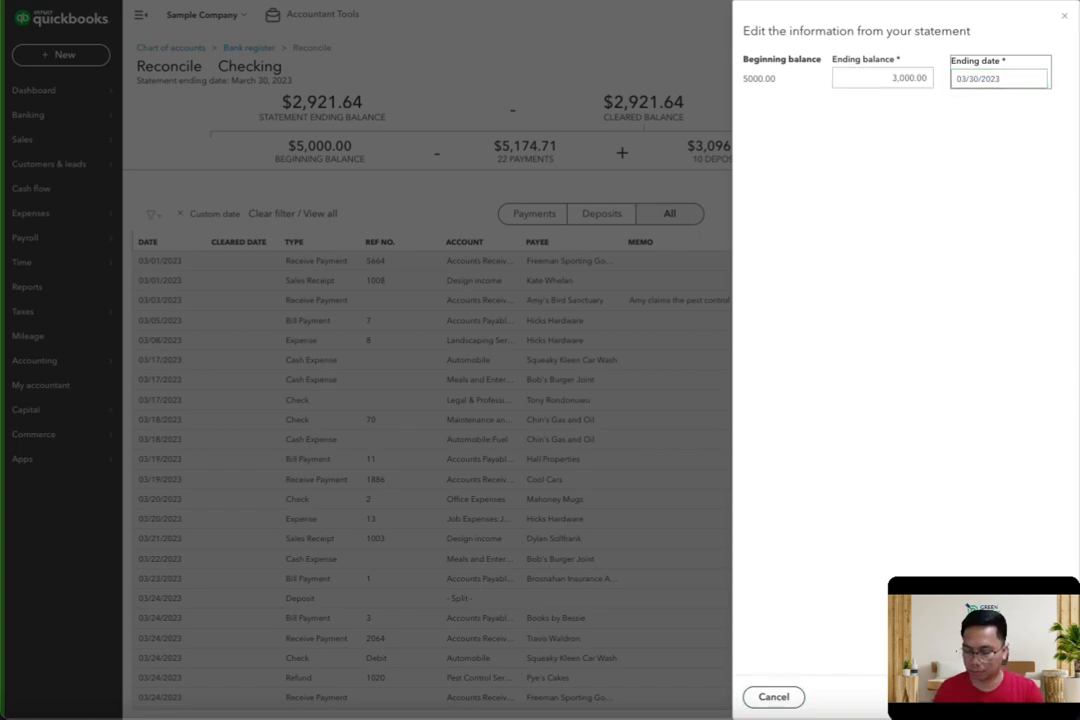
{"action": "key", "text": "Return"}
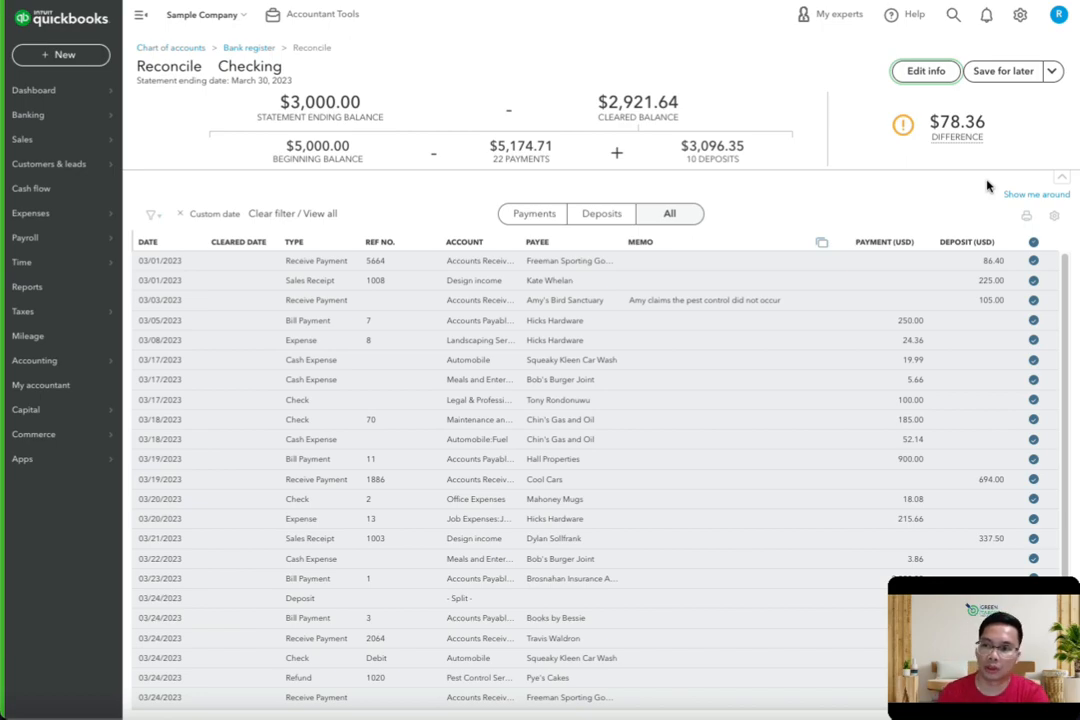
- Set the statement's ending balance to 2,921.64, save it, and finish the reconciliation
{"action": "left_click", "coordinate": [928, 72]}
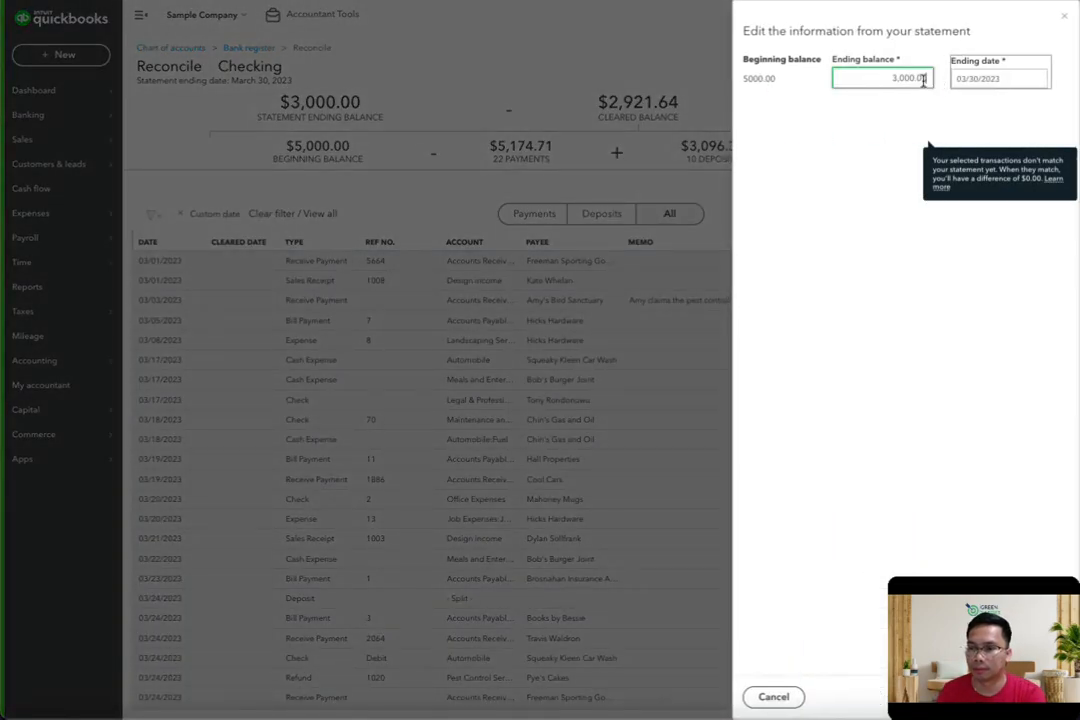
{"action": "left_click", "coordinate": [1063, 16]}
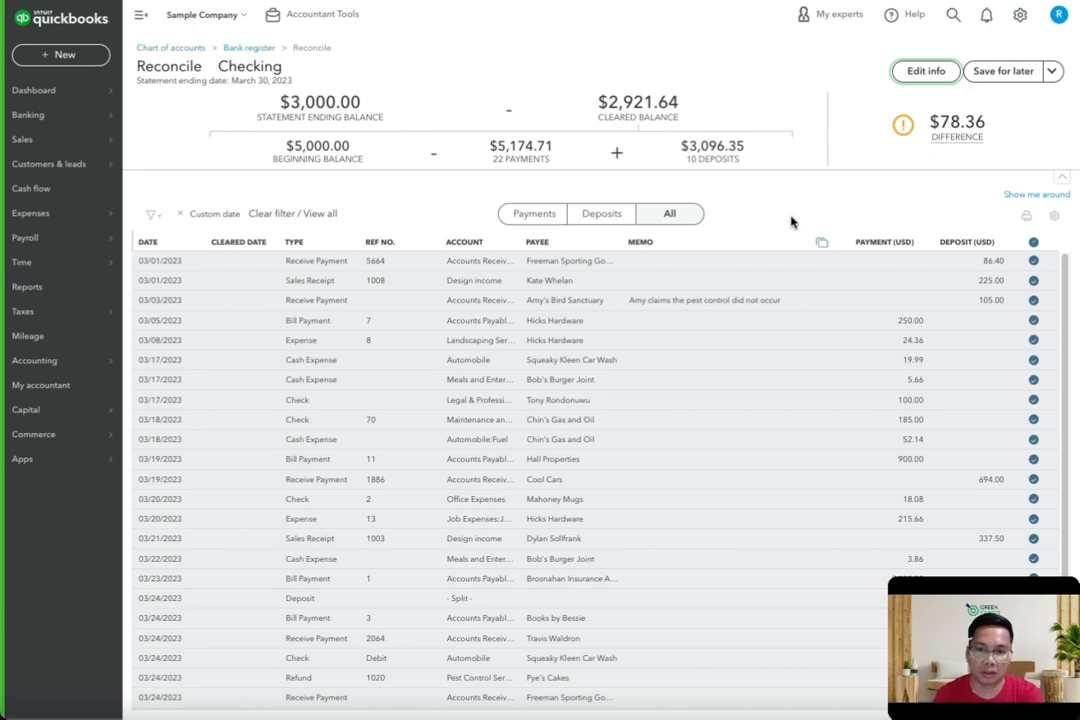
{"action": "left_click", "coordinate": [926, 71]}
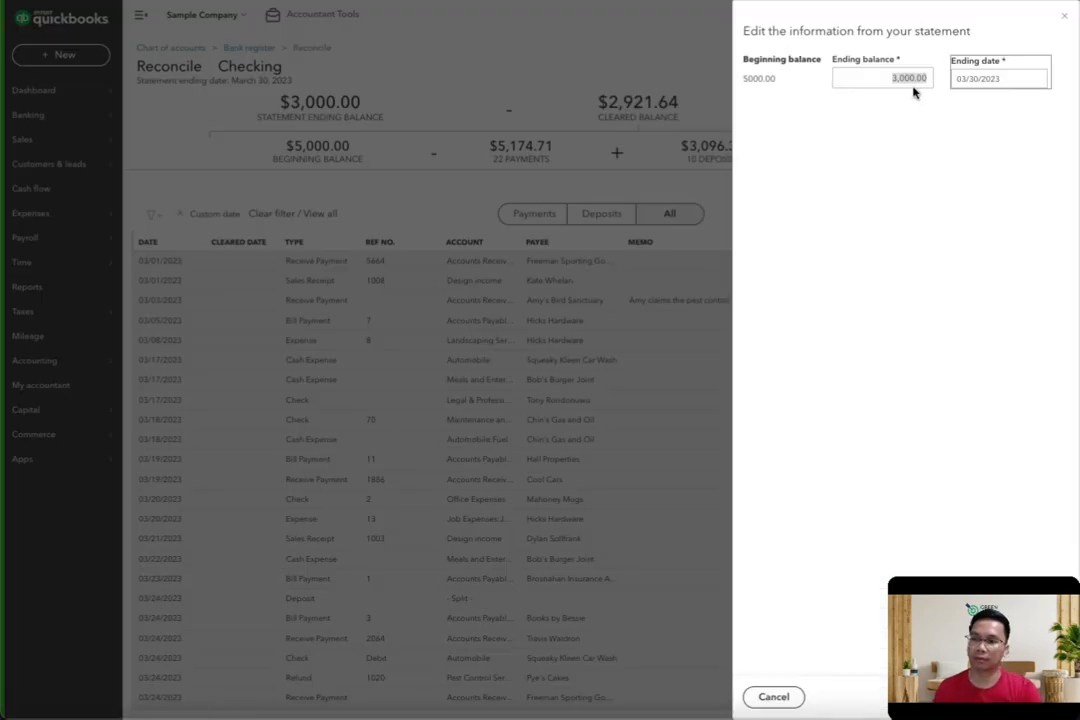
{"action": "right_click", "coordinate": [906, 79]}
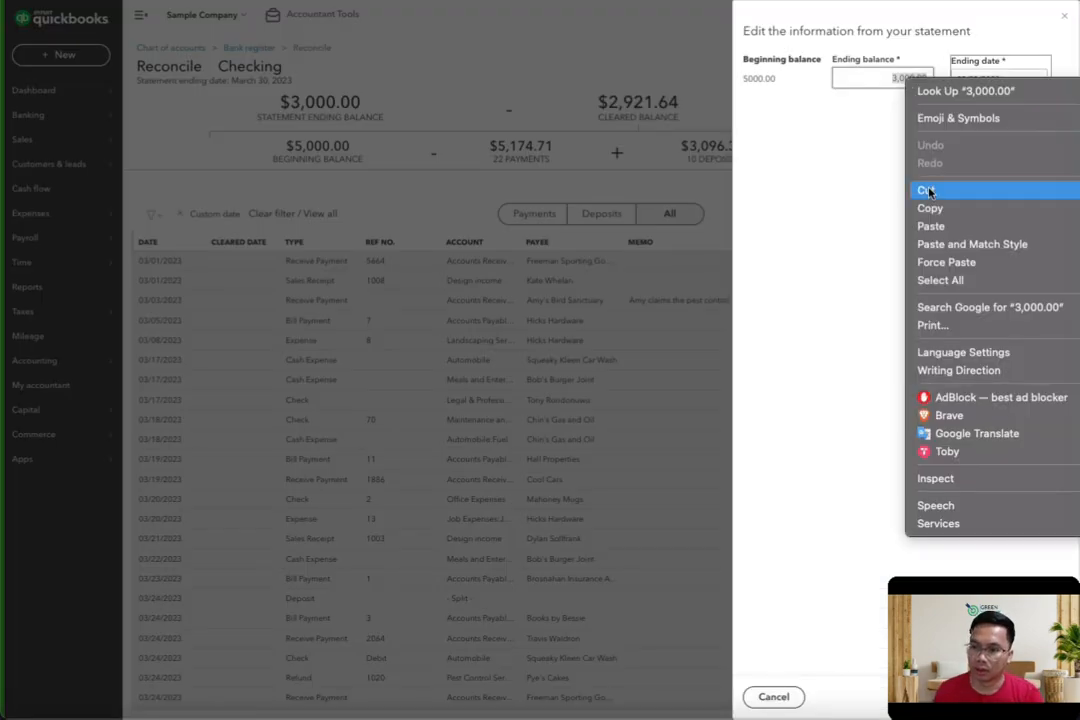
{"action": "left_click", "coordinate": [931, 226]}
{"action": "left_click", "coordinate": [885, 282]}
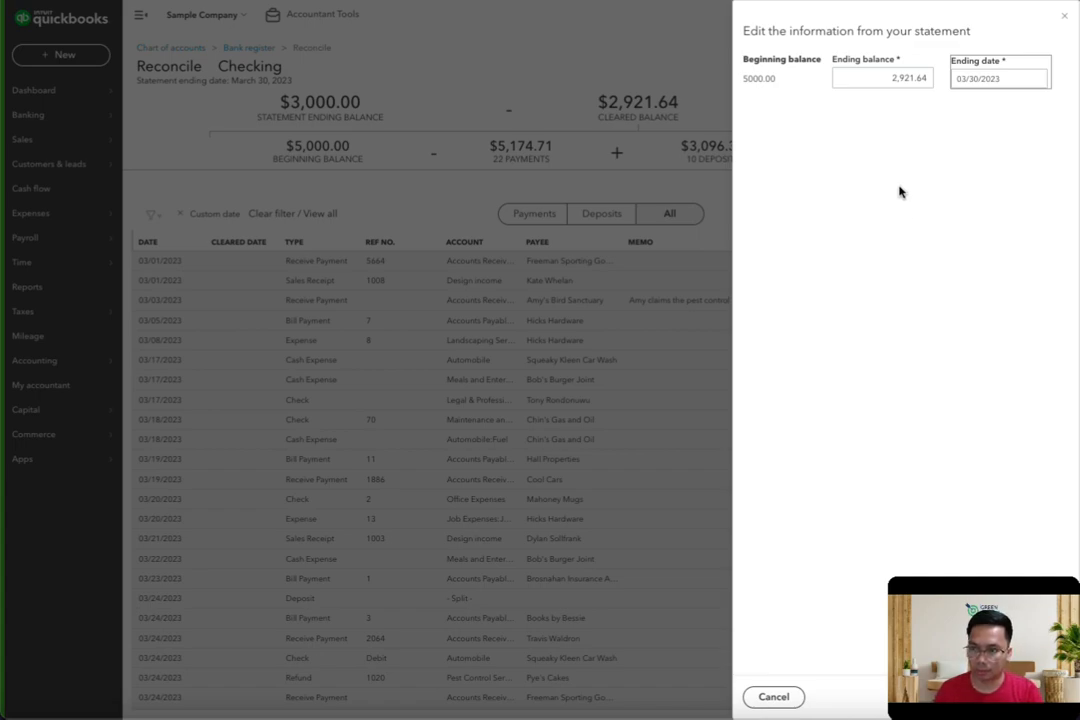
{"action": "key", "text": "Tab"}
{"action": "key", "text": "Tab"}
{"action": "key", "text": "Tab"}
{"action": "key", "text": "Tab"}
{"action": "key", "text": "Return"}
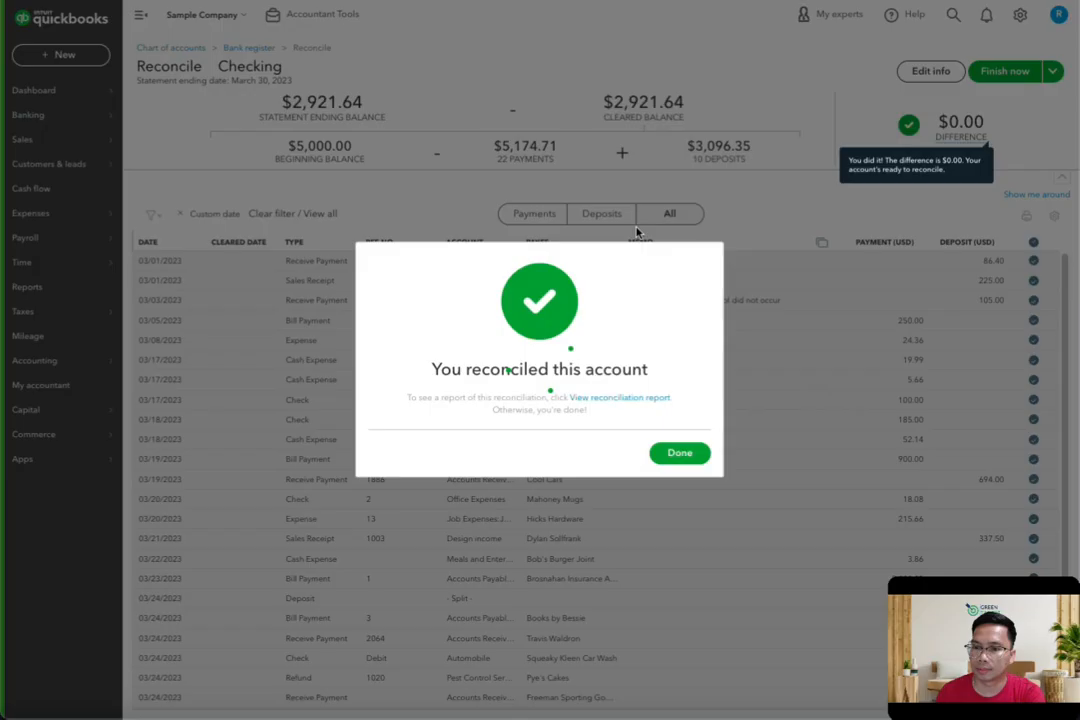
{"action": "left_click", "coordinate": [688, 460]}
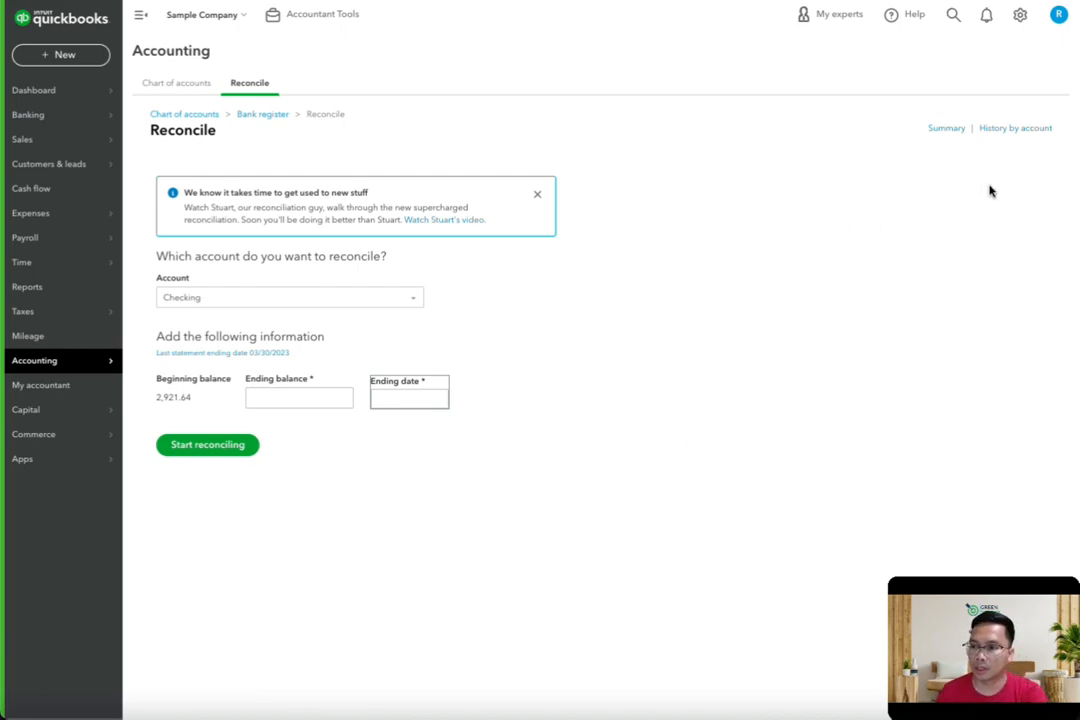
- Look at the Checking account's reconciliation history and return to the Reconcile page
{"action": "left_click", "coordinate": [1031, 129]}
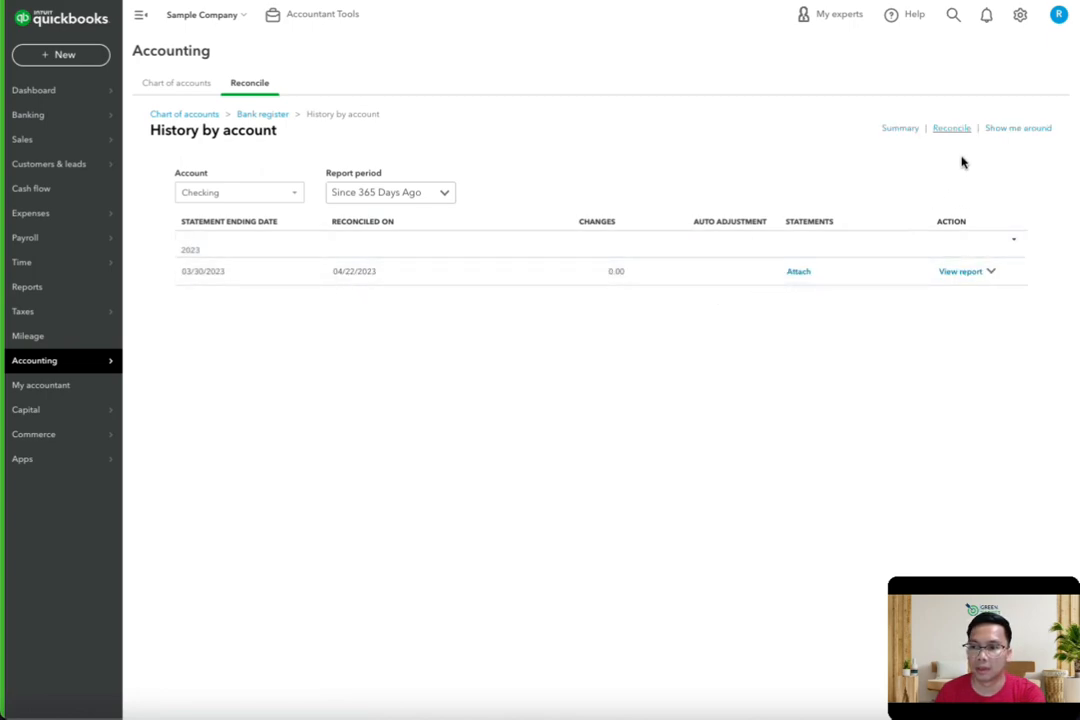
{"action": "left_click", "coordinate": [953, 129]}
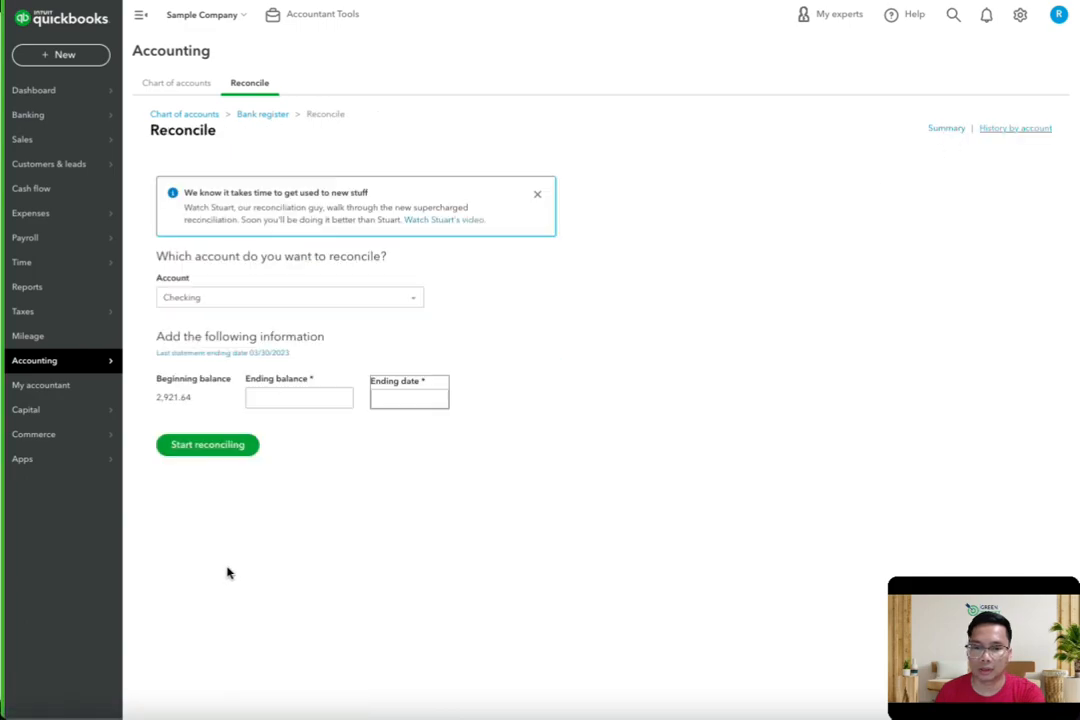